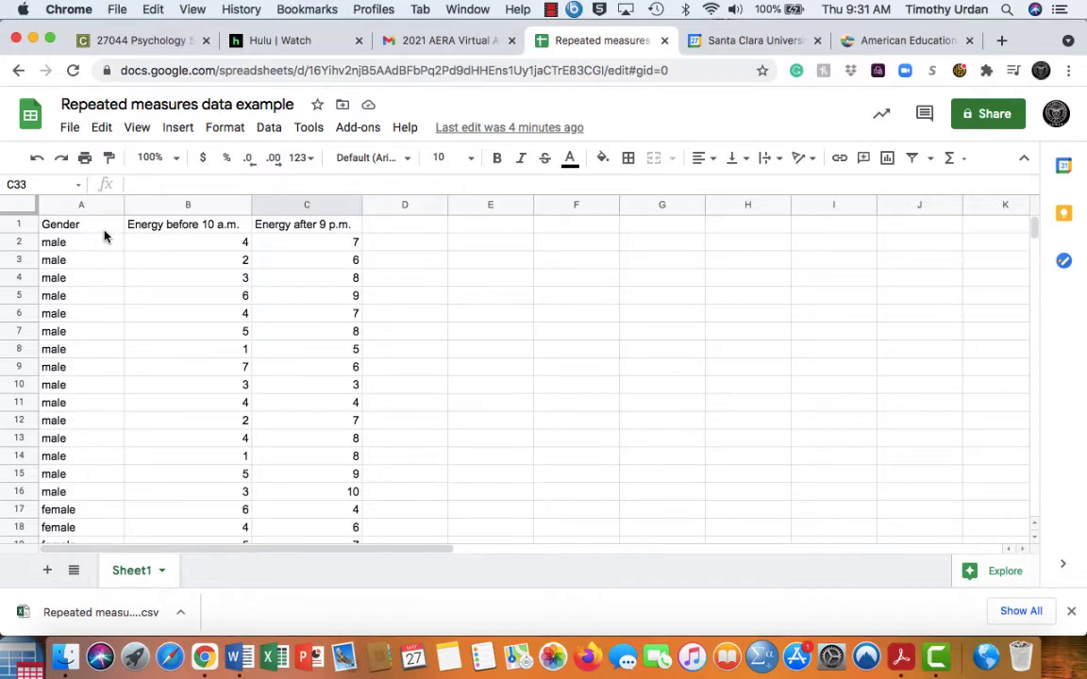
Examine the gender and energy-rating columns across all male and female rows of the sheet.
{"action": "scroll", "coordinate": [97, 262], "scroll_direction": "down", "scroll_amount": 2}
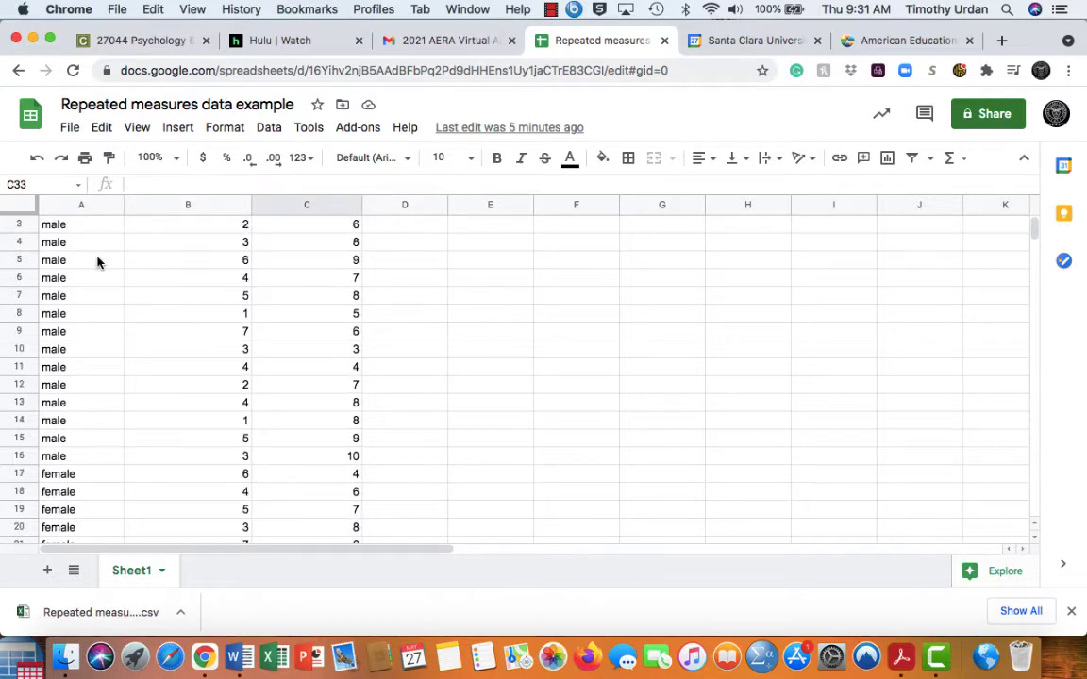
{"action": "scroll", "coordinate": [97, 262], "scroll_direction": "down", "scroll_amount": 5}
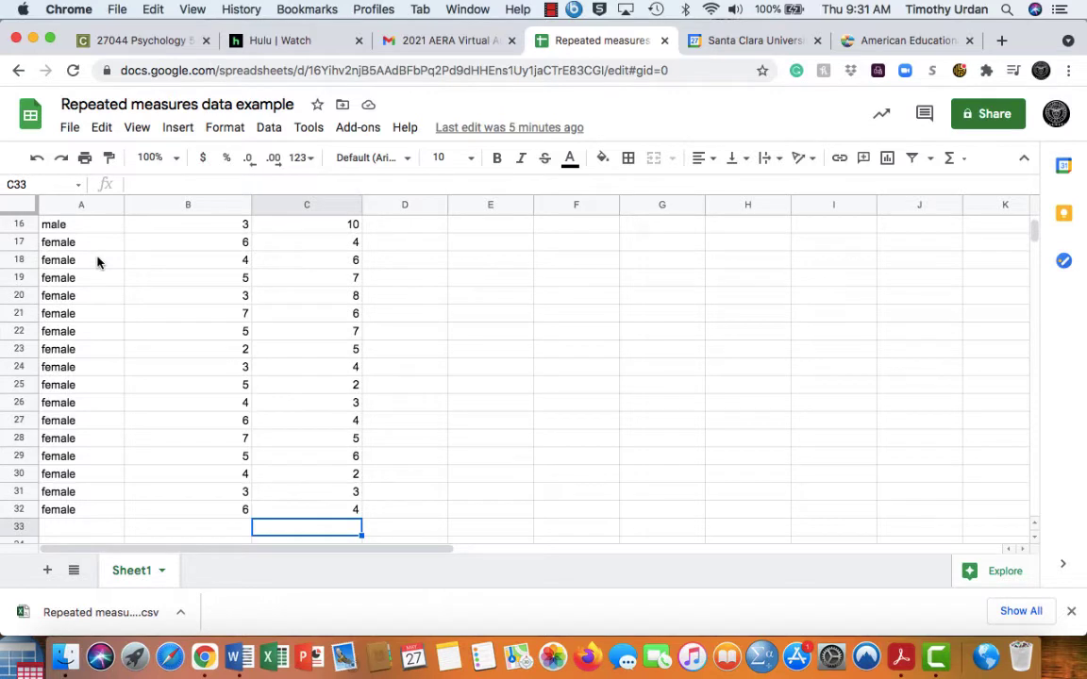
{"action": "scroll", "coordinate": [97, 262], "scroll_direction": "up", "scroll_amount": 6}
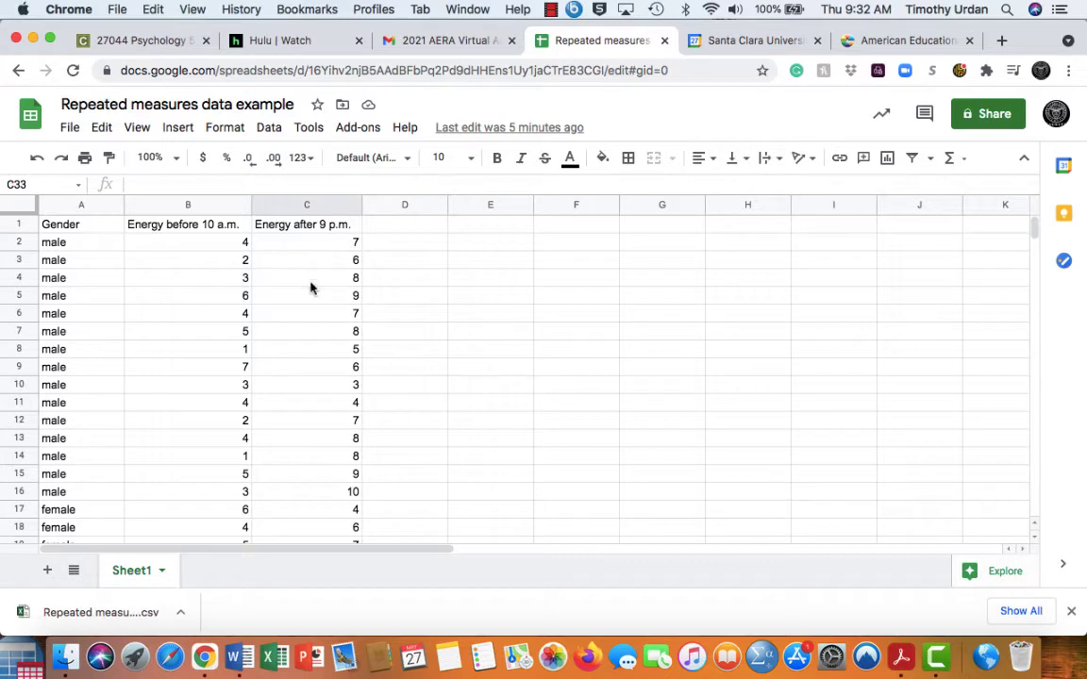
{"action": "scroll", "coordinate": [305, 301], "scroll_direction": "down", "scroll_amount": 3}
{"action": "scroll", "coordinate": [306, 301], "scroll_direction": "down", "scroll_amount": 5}
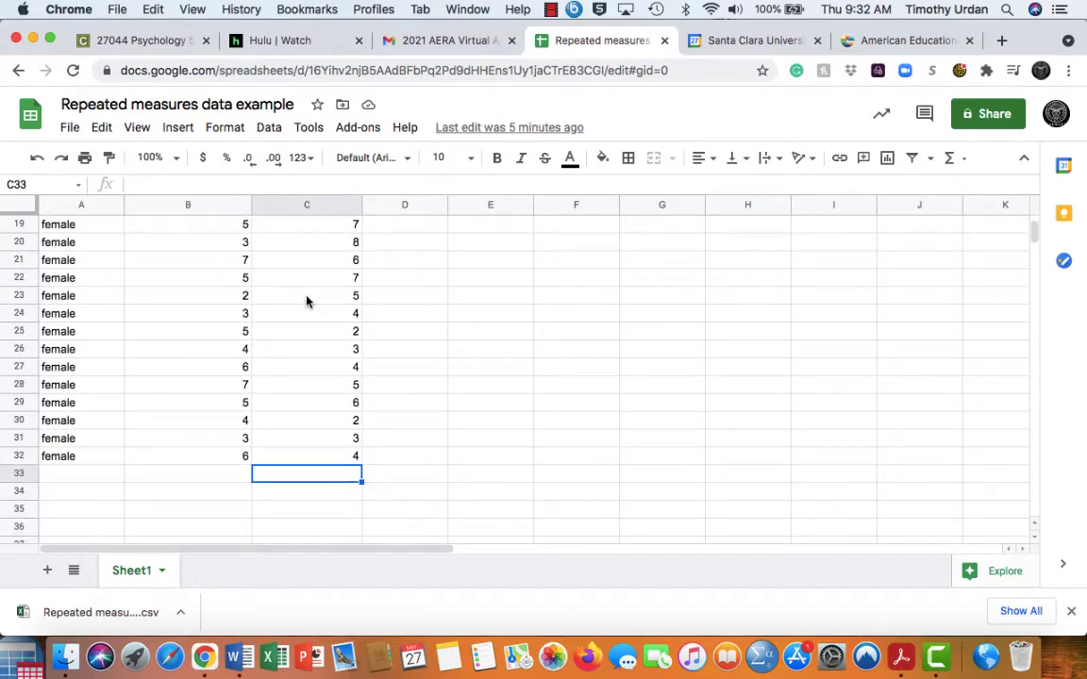
{"action": "scroll", "coordinate": [305, 301], "scroll_direction": "up", "scroll_amount": 8}
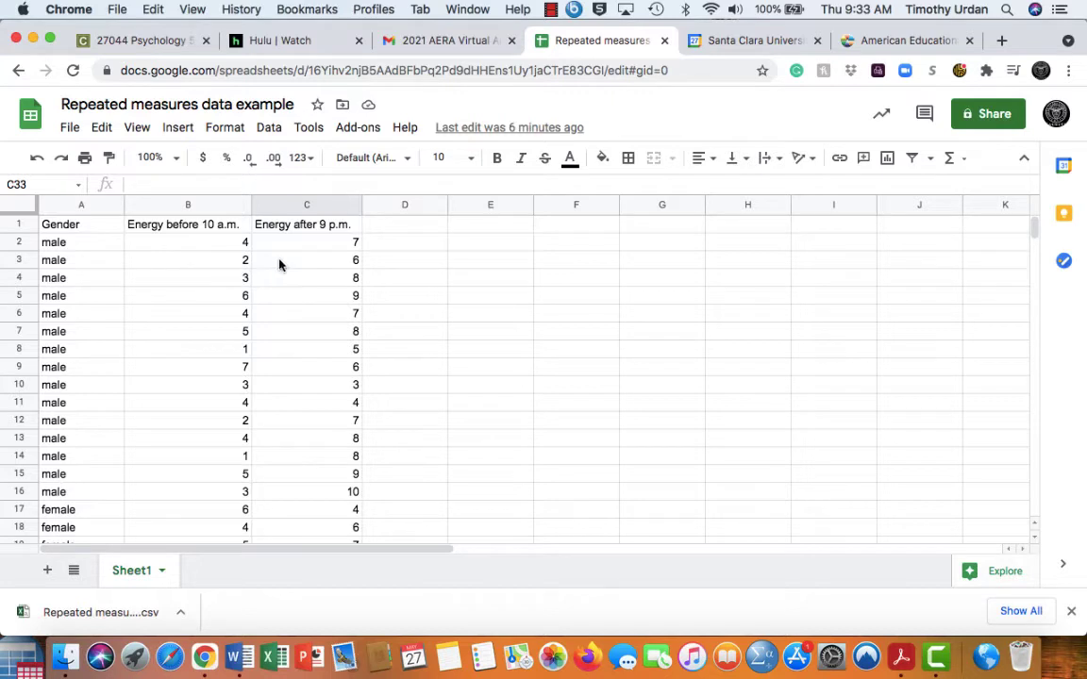
{"action": "scroll", "coordinate": [252, 347], "scroll_direction": "down", "scroll_amount": 5}
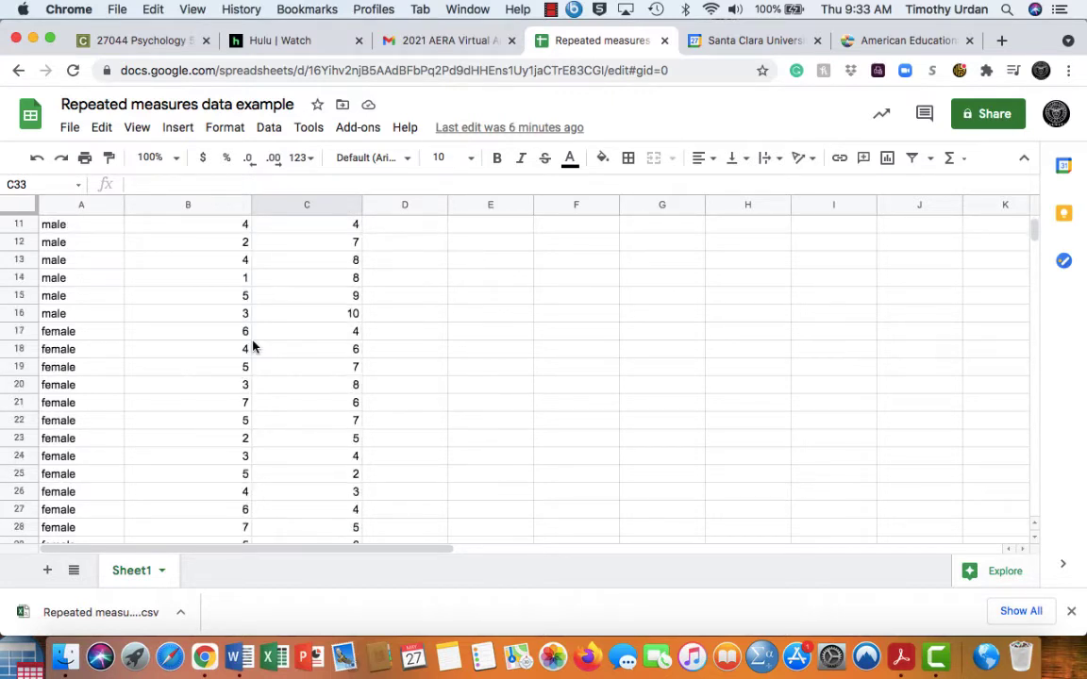
{"action": "scroll", "coordinate": [252, 347], "scroll_direction": "up", "scroll_amount": 3}
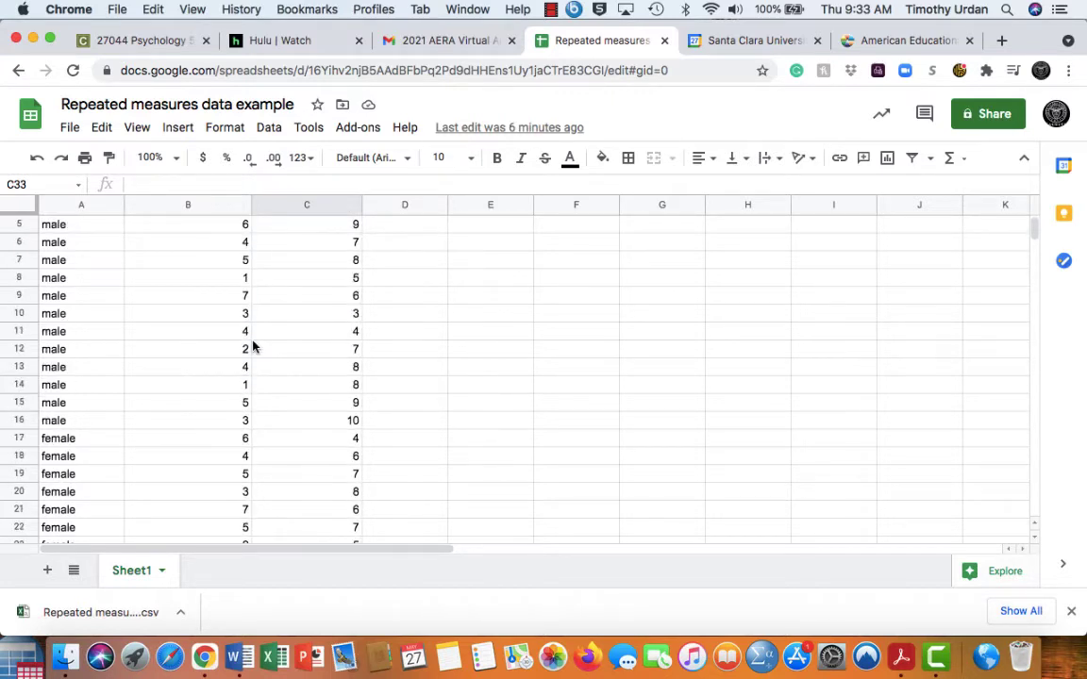
Download the current sheet as a comma-separated values (.csv) file.
{"action": "left_click", "coordinate": [71, 129]}
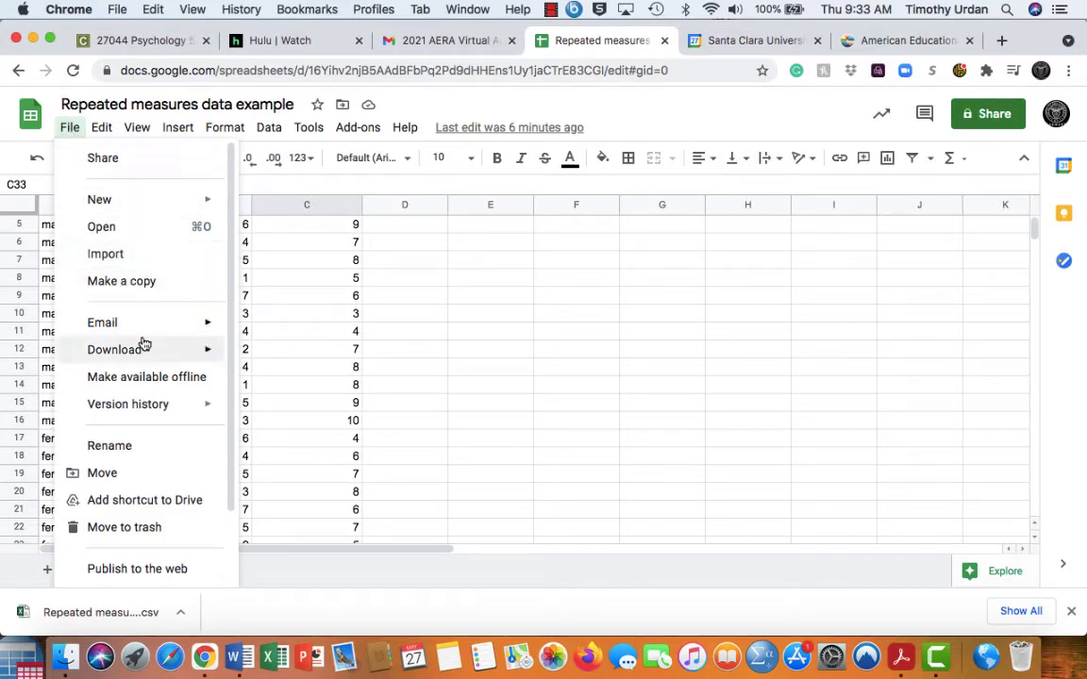
{"action": "mouse_move", "coordinate": [146, 351]}
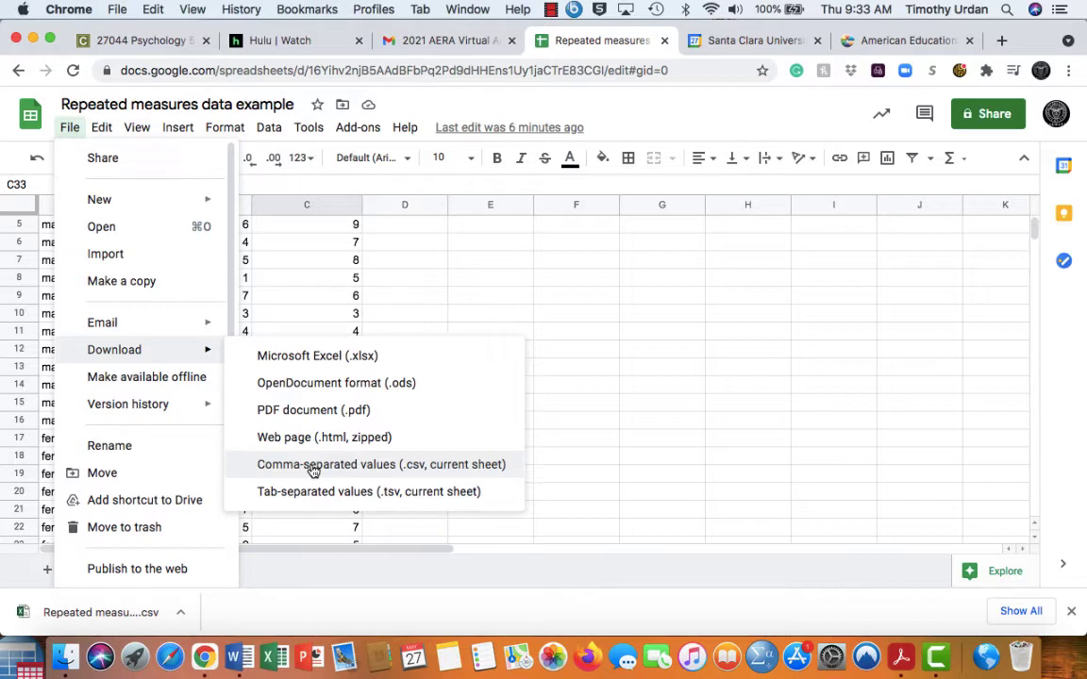
{"action": "left_click", "coordinate": [369, 464]}
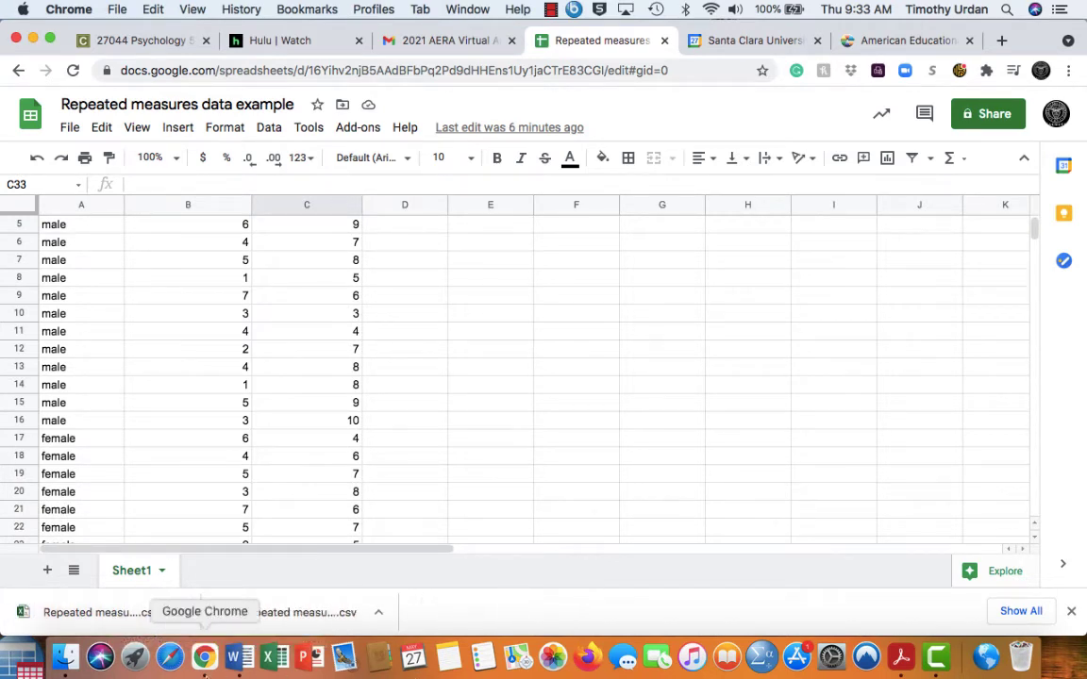
Launch JASP from the Applications folder in Finder.
{"action": "left_click", "coordinate": [65, 657]}
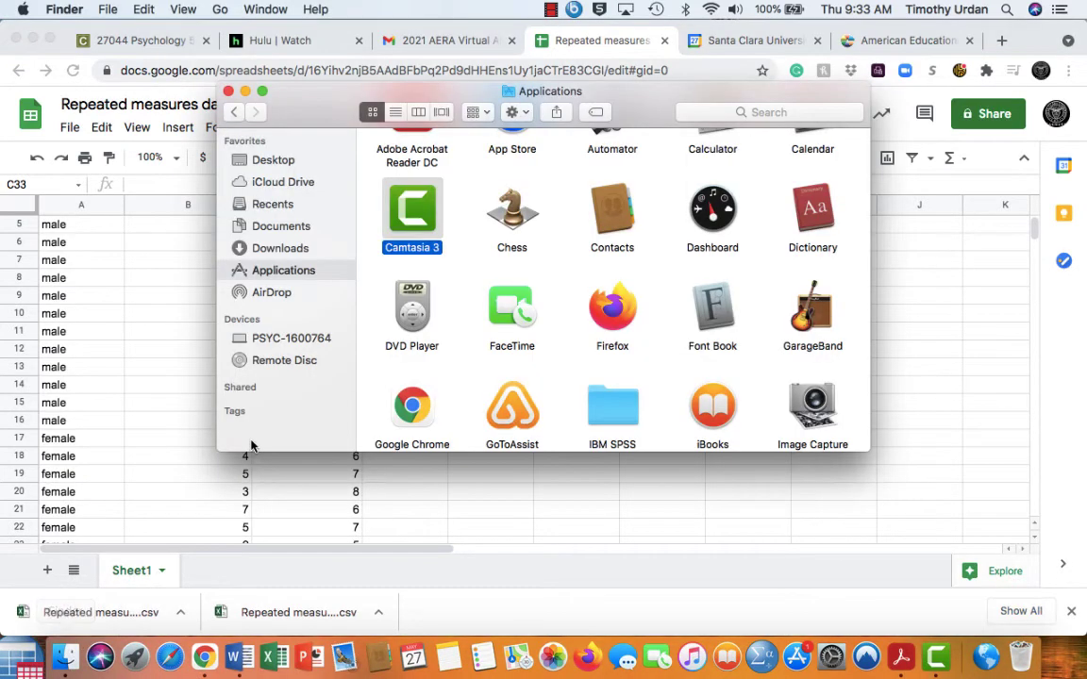
{"action": "scroll", "coordinate": [462, 372], "scroll_direction": "down", "scroll_amount": 3}
{"action": "double_click", "coordinate": [712, 349]}
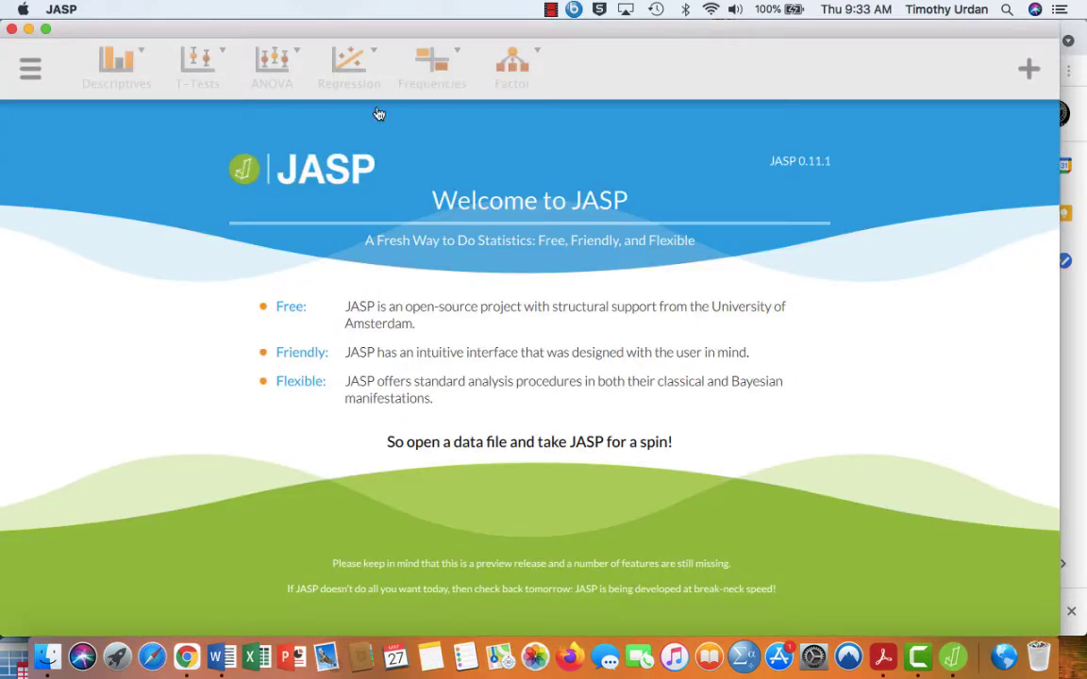
Open the data file "Repeated measures data example - Sheet1.csv" from the computer's Downloads folder.
{"action": "left_click", "coordinate": [30, 68]}
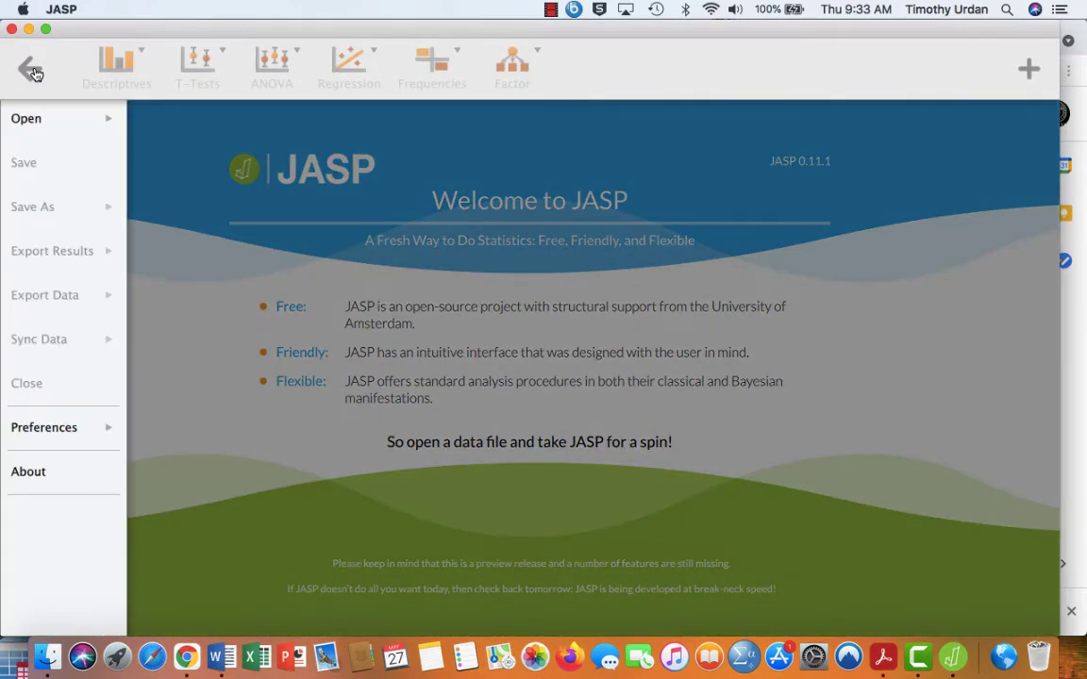
{"action": "left_click", "coordinate": [115, 121]}
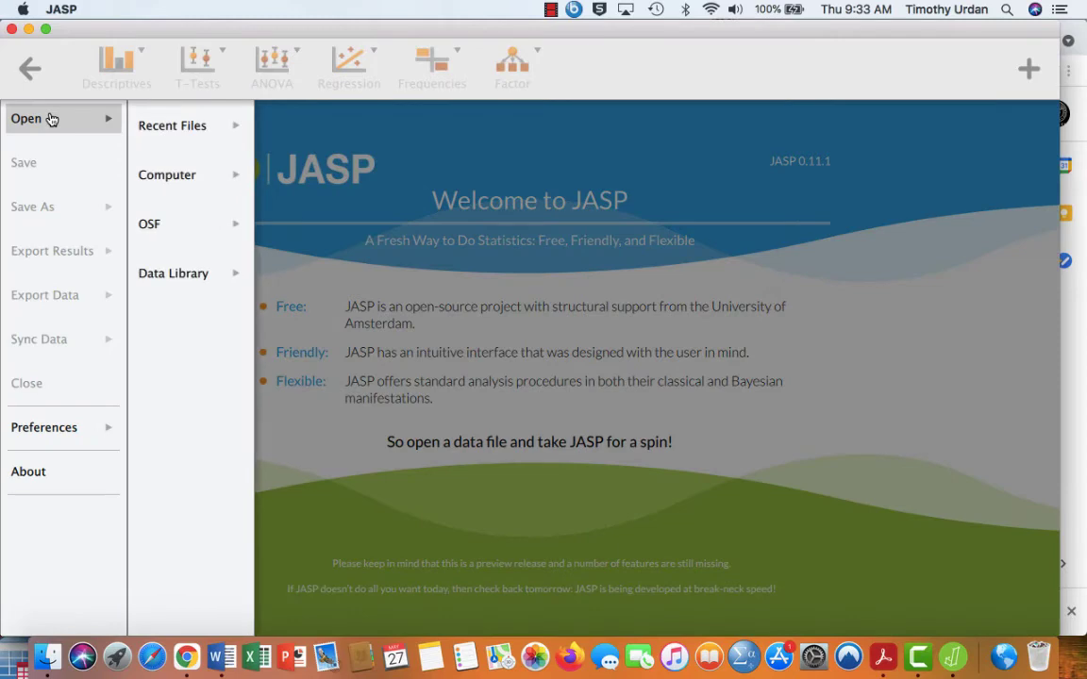
{"action": "left_click", "coordinate": [182, 175]}
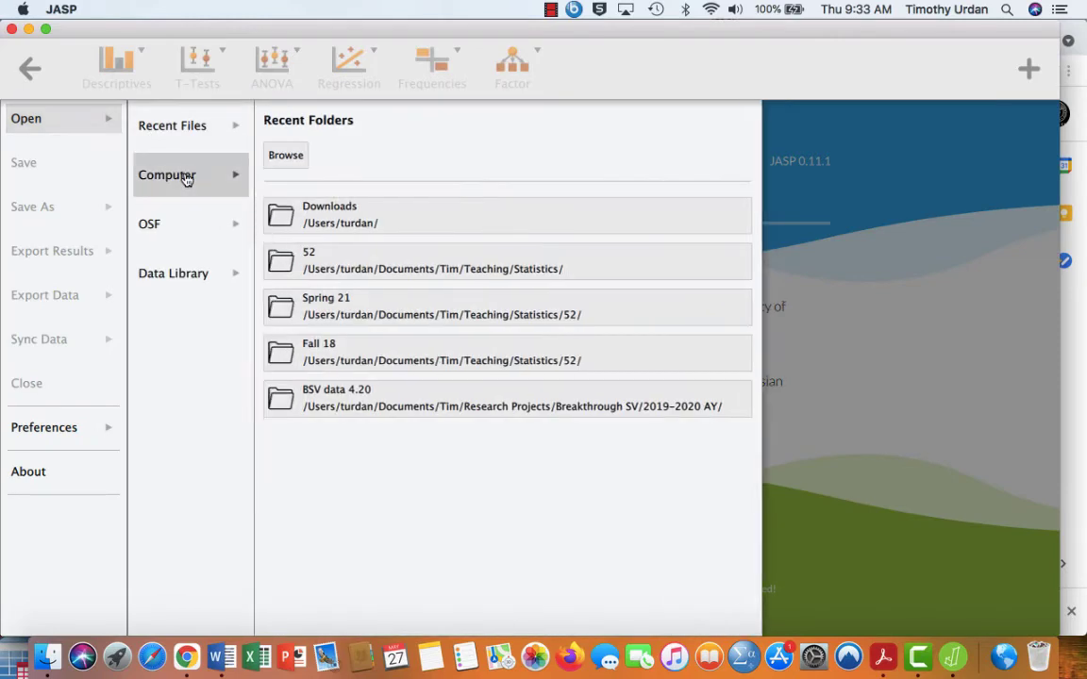
{"action": "left_click", "coordinate": [341, 224]}
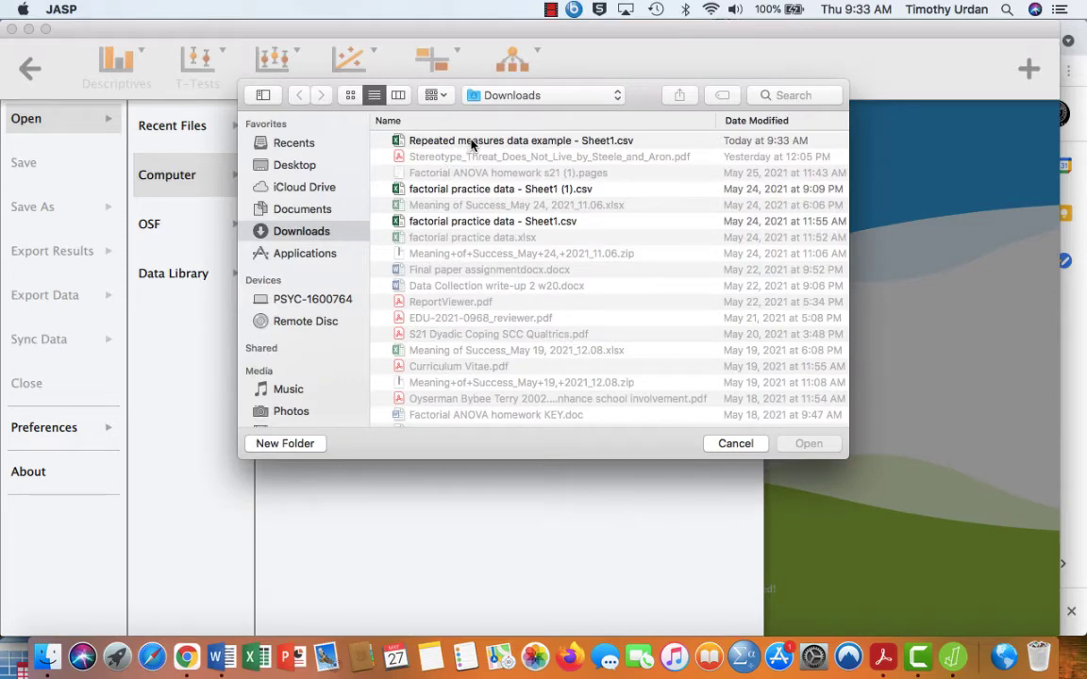
{"action": "left_click", "coordinate": [423, 140]}
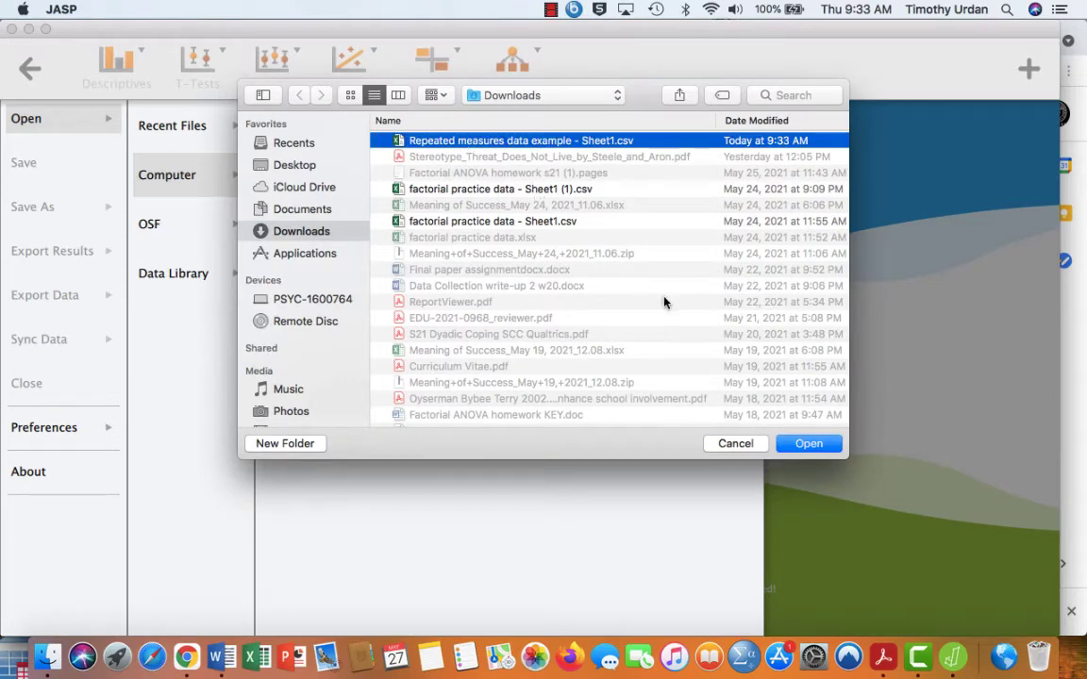
{"action": "left_click", "coordinate": [806, 447]}
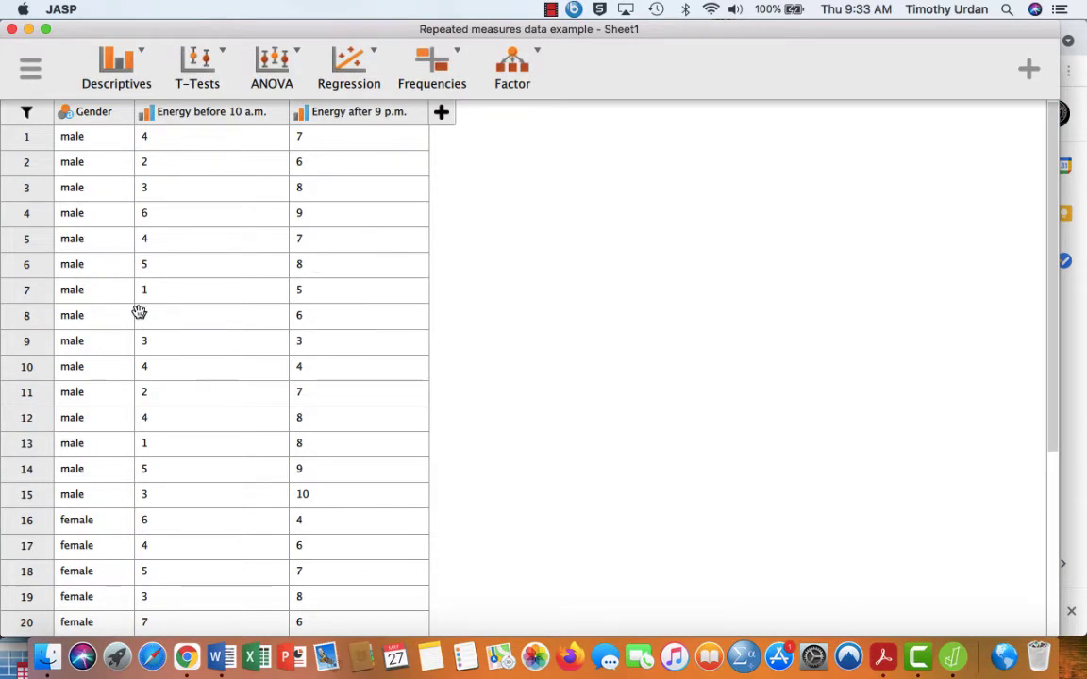
Create a Repeated Measures ANOVA with Energy before 10 a.m. as the Level 1 cell and Energy after 9 p.m. as Level 2.
{"action": "scroll", "coordinate": [139, 312], "scroll_direction": "down", "scroll_amount": 5}
{"action": "scroll", "coordinate": [139, 312], "scroll_direction": "up", "scroll_amount": 5}
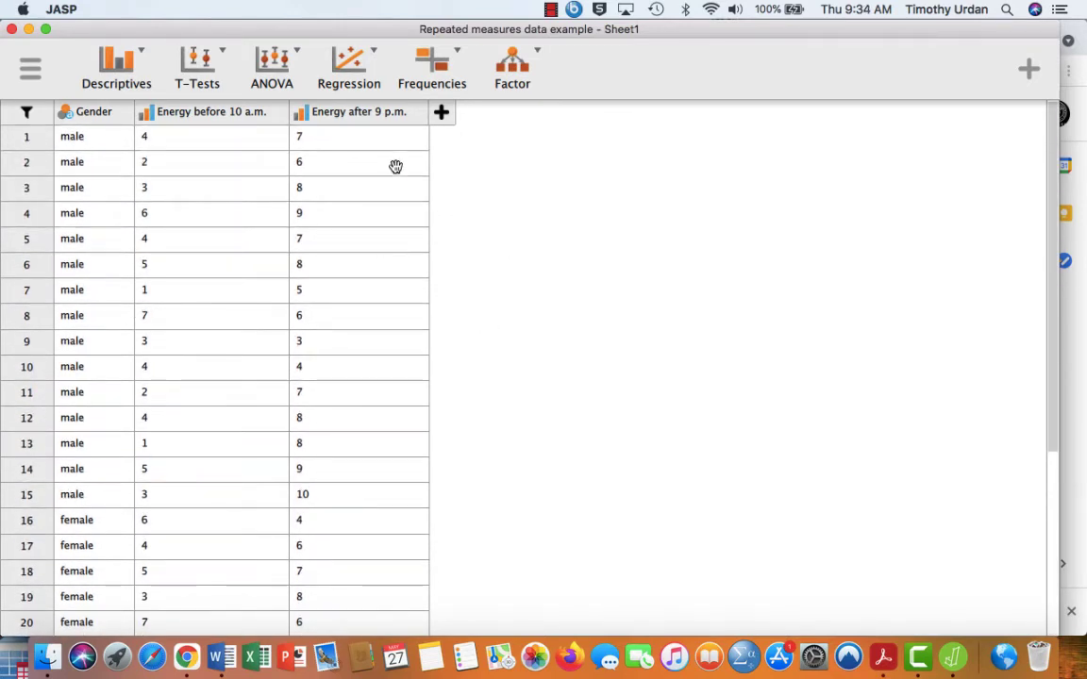
{"action": "left_click", "coordinate": [299, 57]}
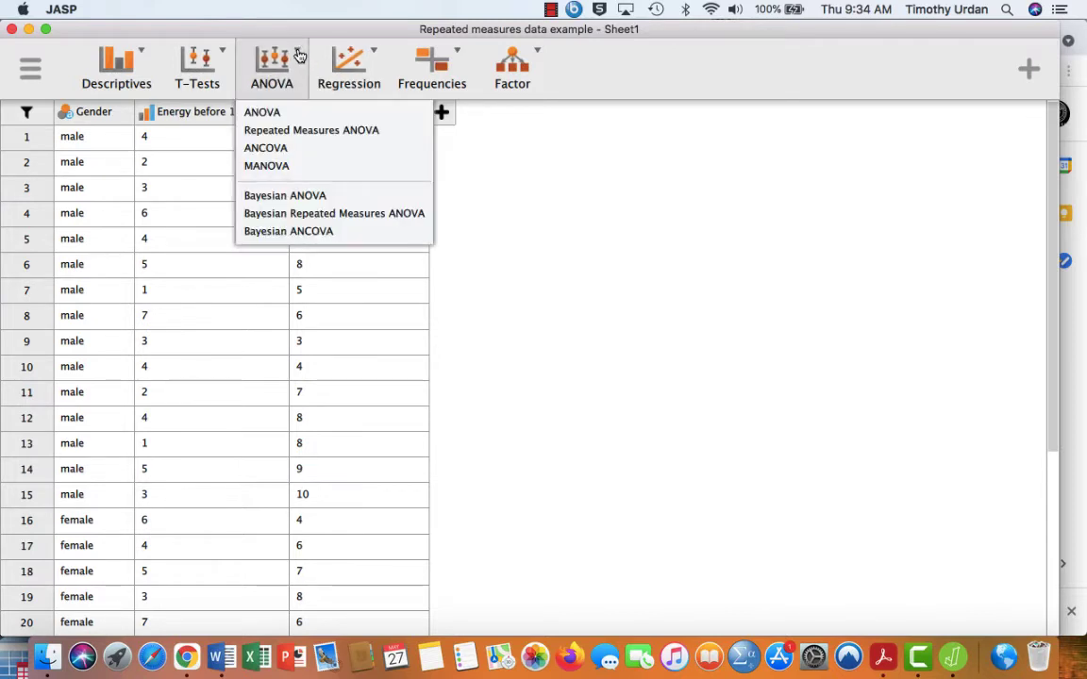
{"action": "left_click", "coordinate": [320, 132]}
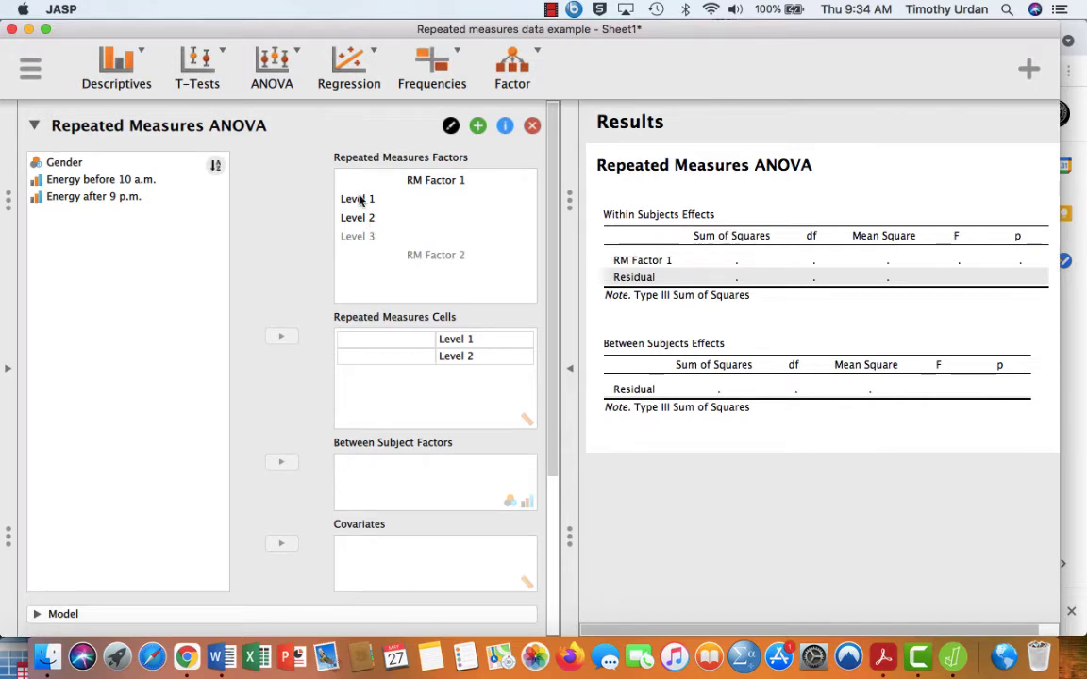
{"action": "left_click", "coordinate": [137, 181]}
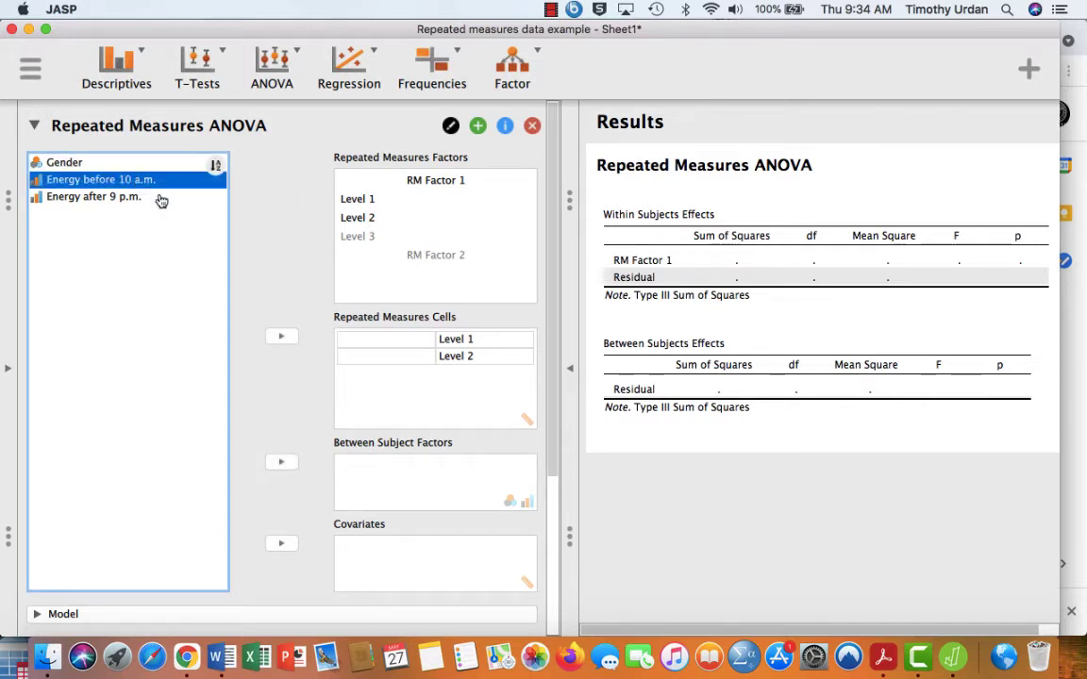
{"action": "left_click", "coordinate": [284, 340]}
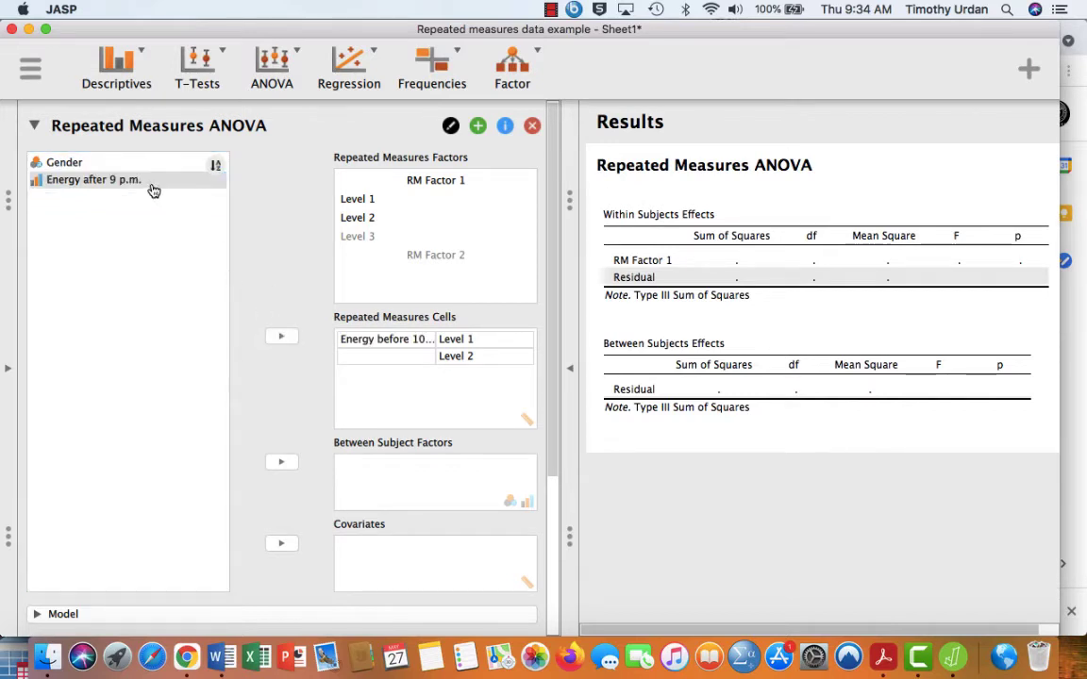
{"action": "left_click", "coordinate": [151, 186]}
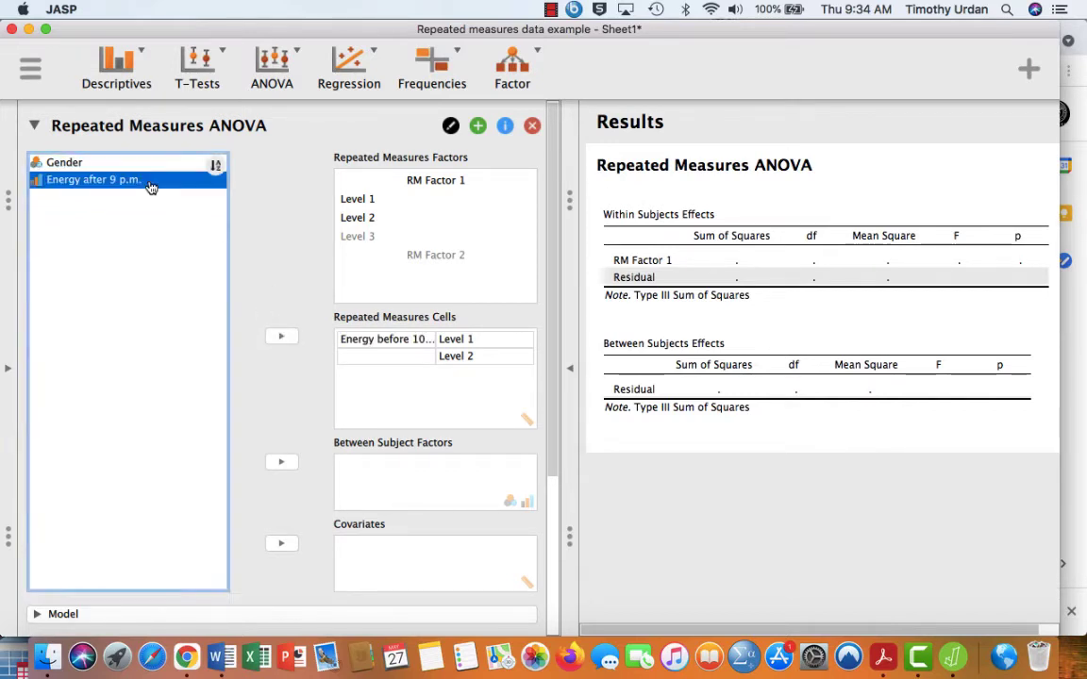
{"action": "left_click", "coordinate": [276, 338]}
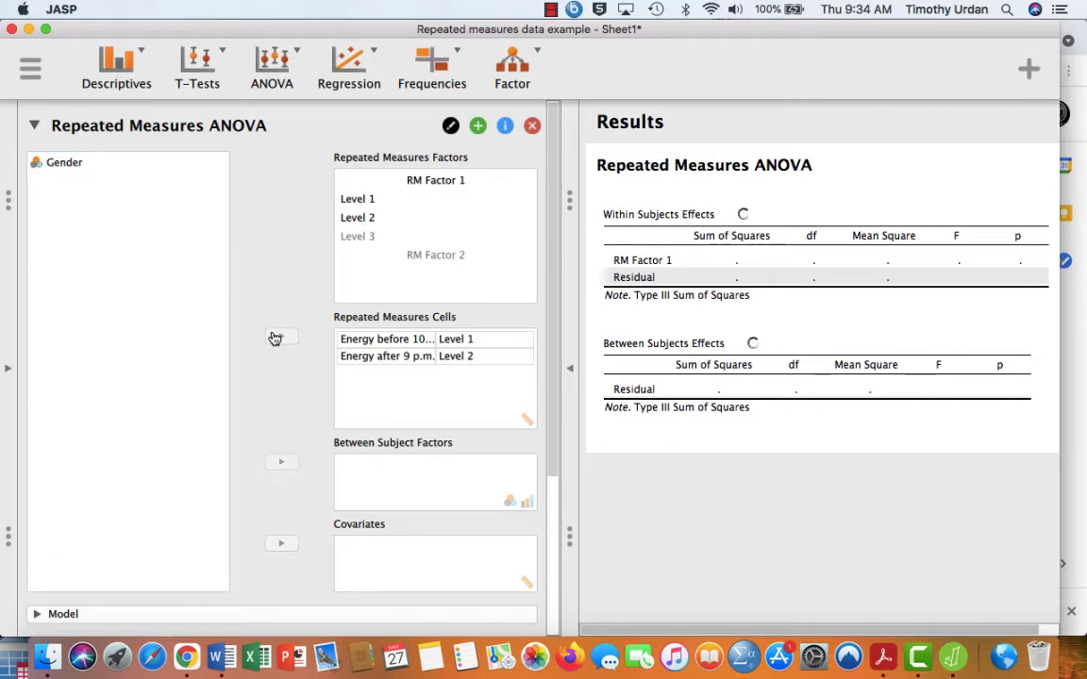
Add Gender as a between-subjects factor and examine the ANOVA effects tables at full width.
{"action": "left_click", "coordinate": [359, 240]}
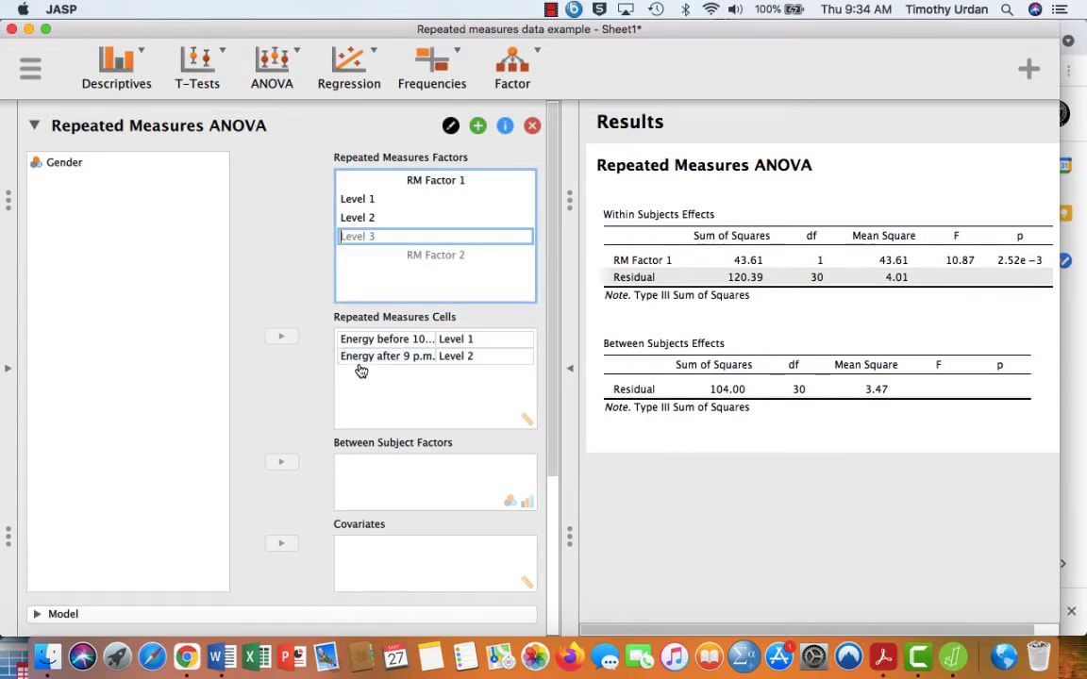
{"action": "left_click", "coordinate": [87, 164]}
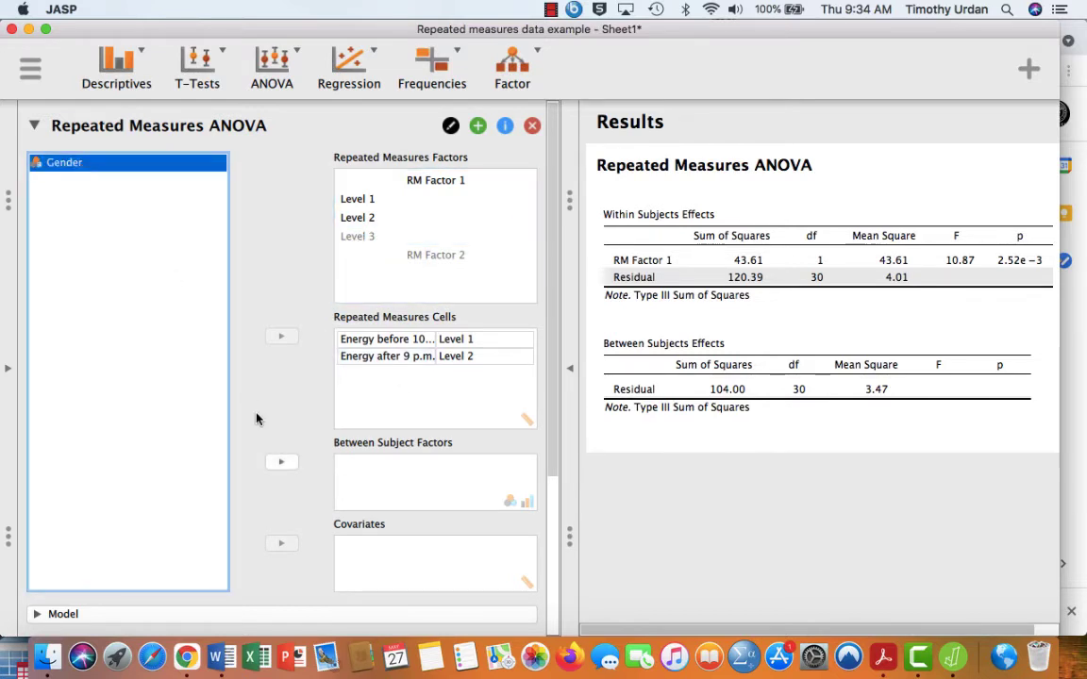
{"action": "left_click", "coordinate": [282, 464]}
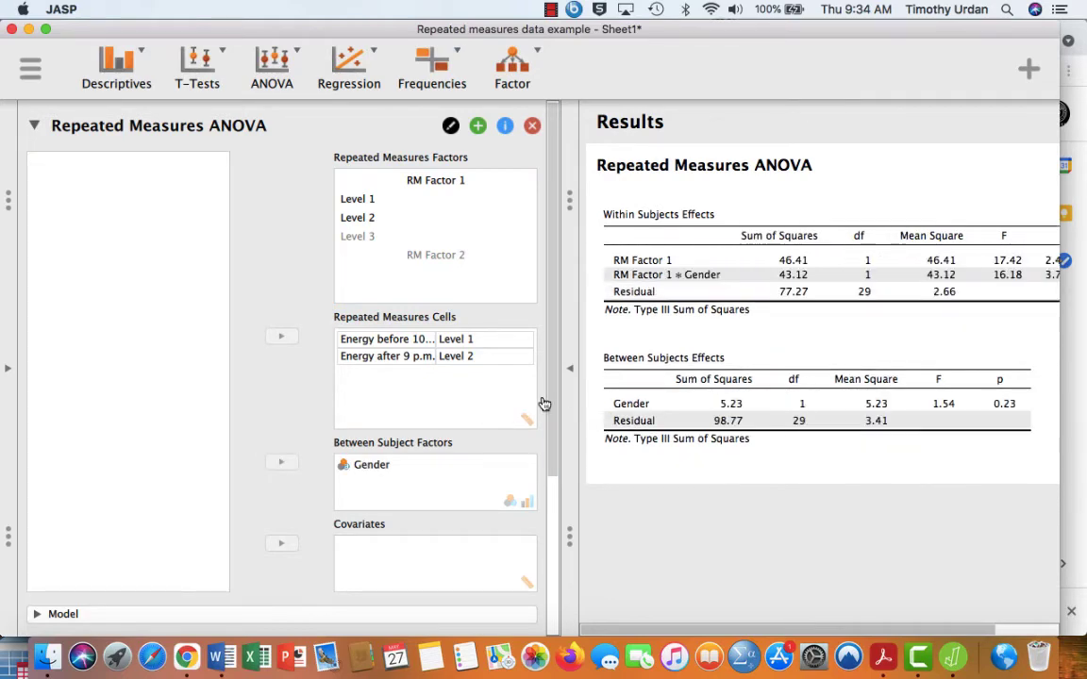
{"action": "left_click", "coordinate": [571, 373]}
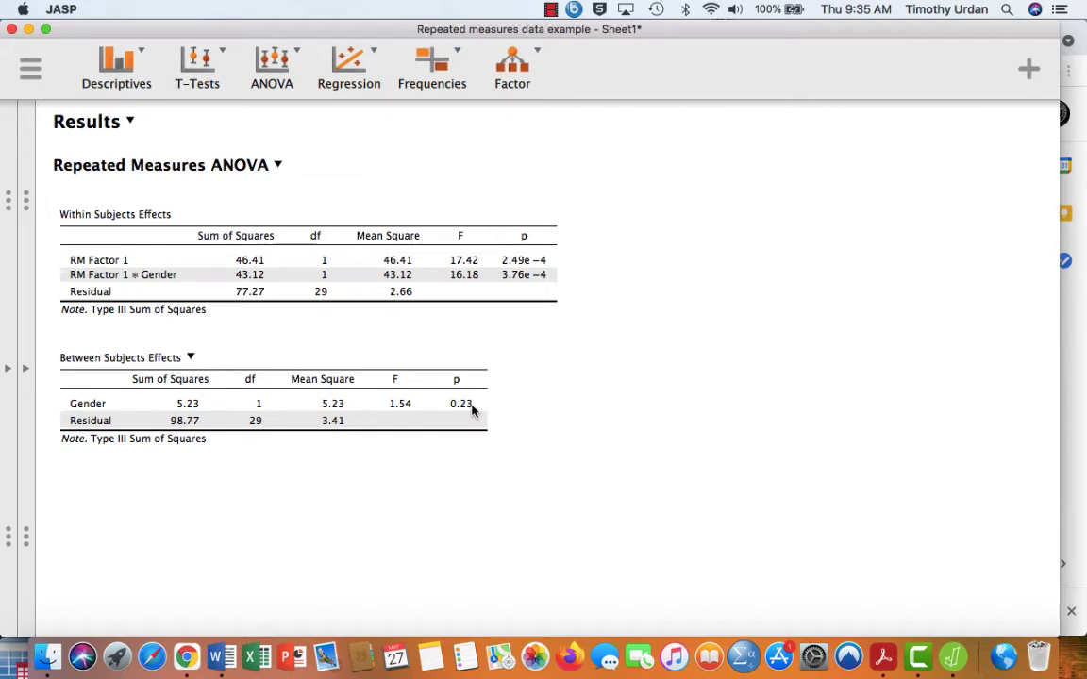
{"action": "left_click", "coordinate": [29, 376]}
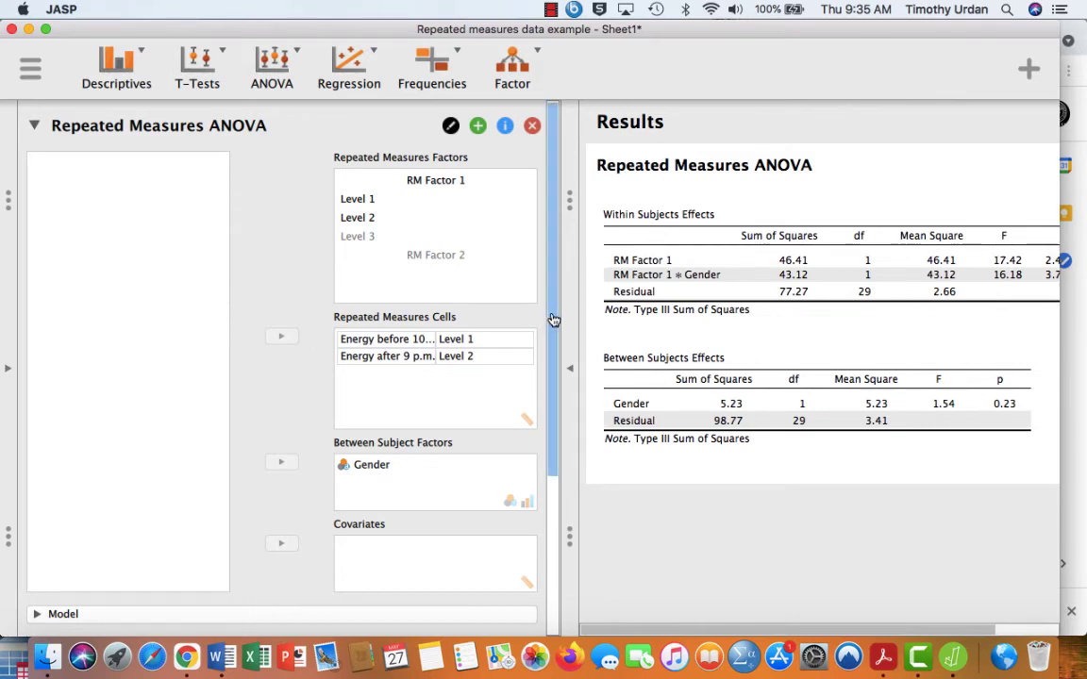
Add RM Factor 1 to the marginal means in the additional options of the ANOVA.
{"action": "left_click_drag", "start_coordinate": [553, 319], "coordinate": [553, 538]}
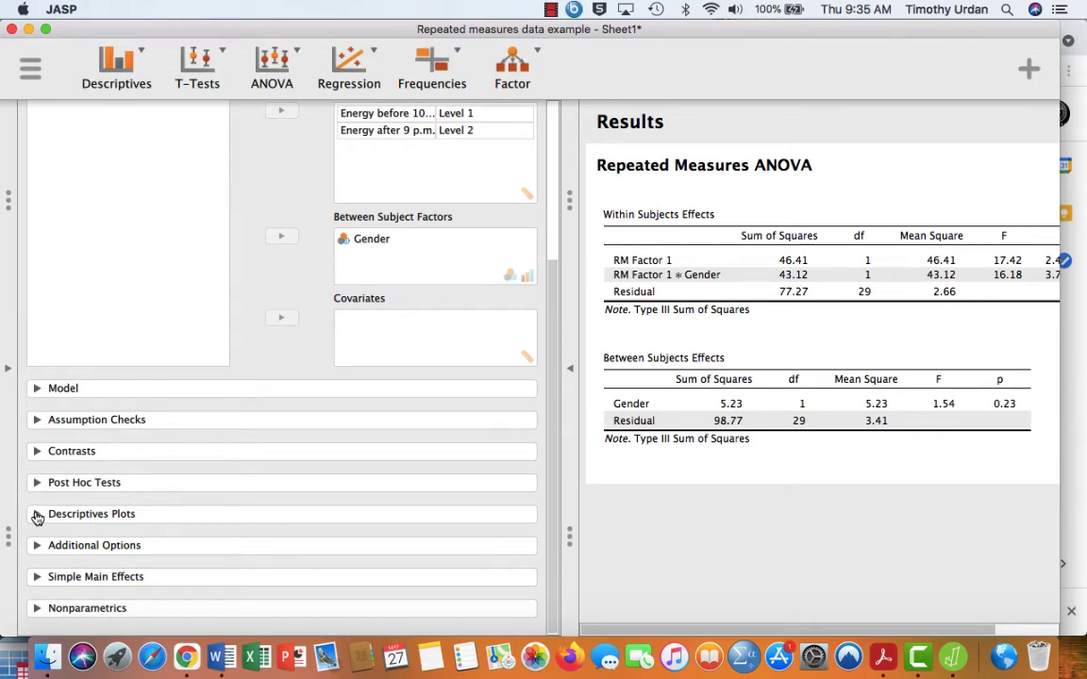
{"action": "left_click", "coordinate": [38, 546]}
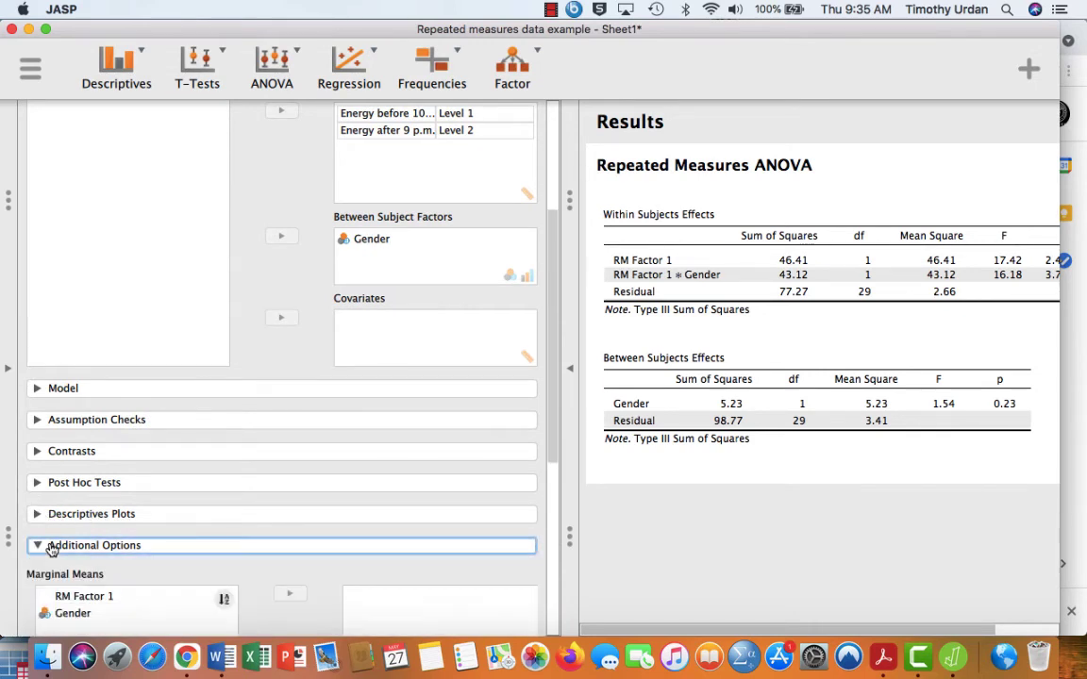
{"action": "left_click", "coordinate": [101, 546]}
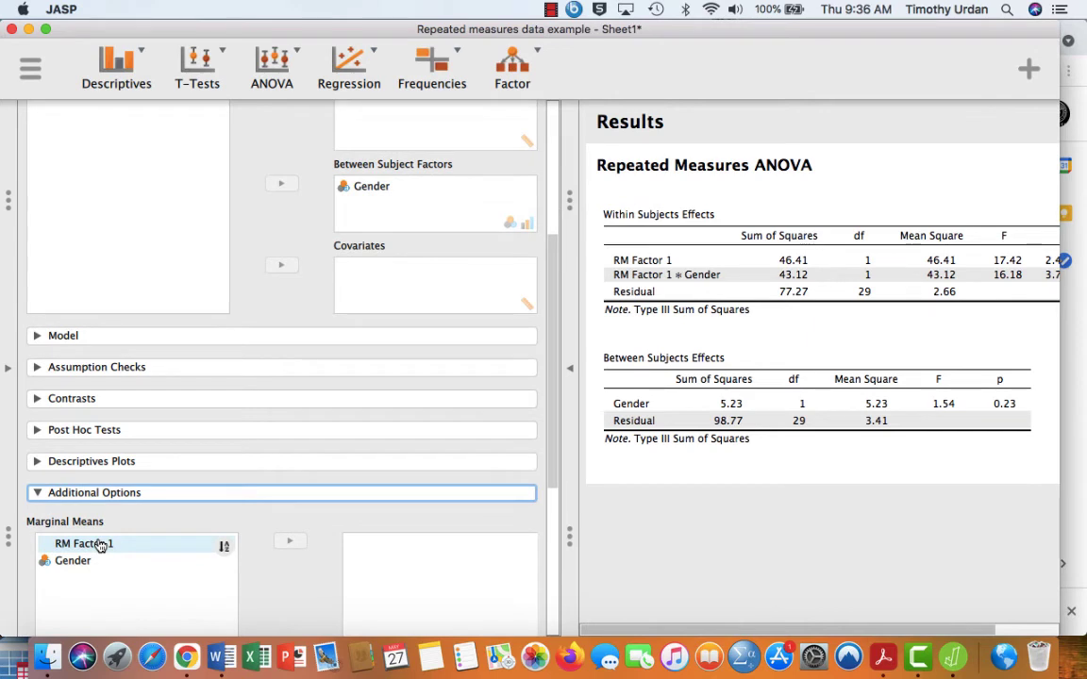
{"action": "left_click", "coordinate": [102, 545]}
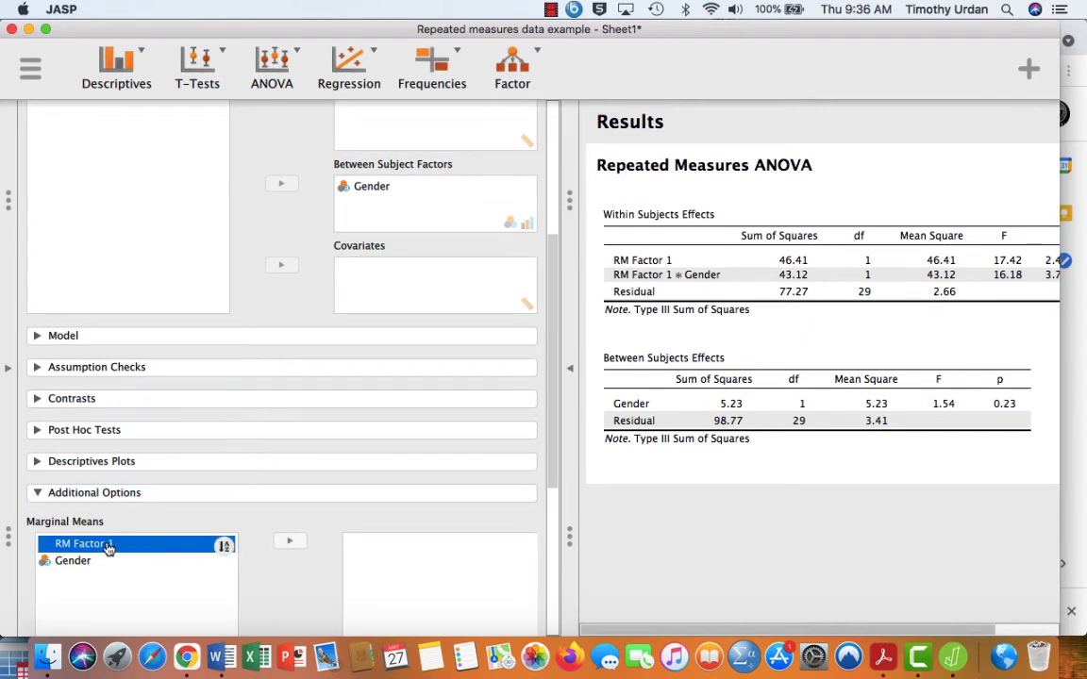
{"action": "left_click", "coordinate": [287, 544]}
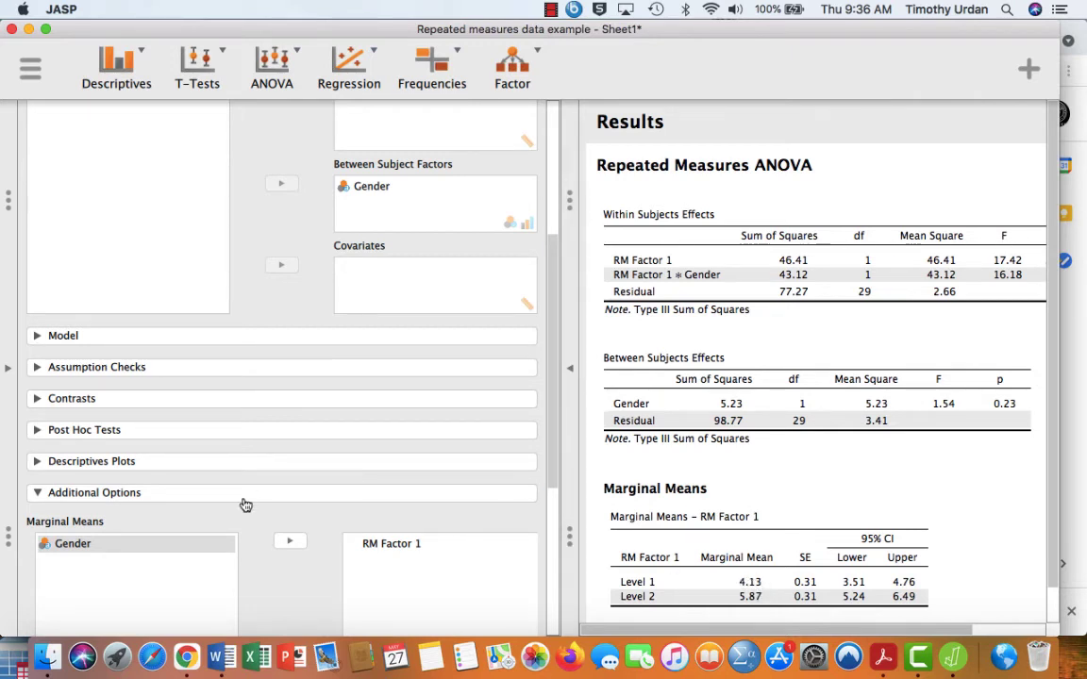
Add Gender to the marginal means and examine the resulting tables through the Gender by RM Factor 1 combination.
{"action": "left_click", "coordinate": [184, 547]}
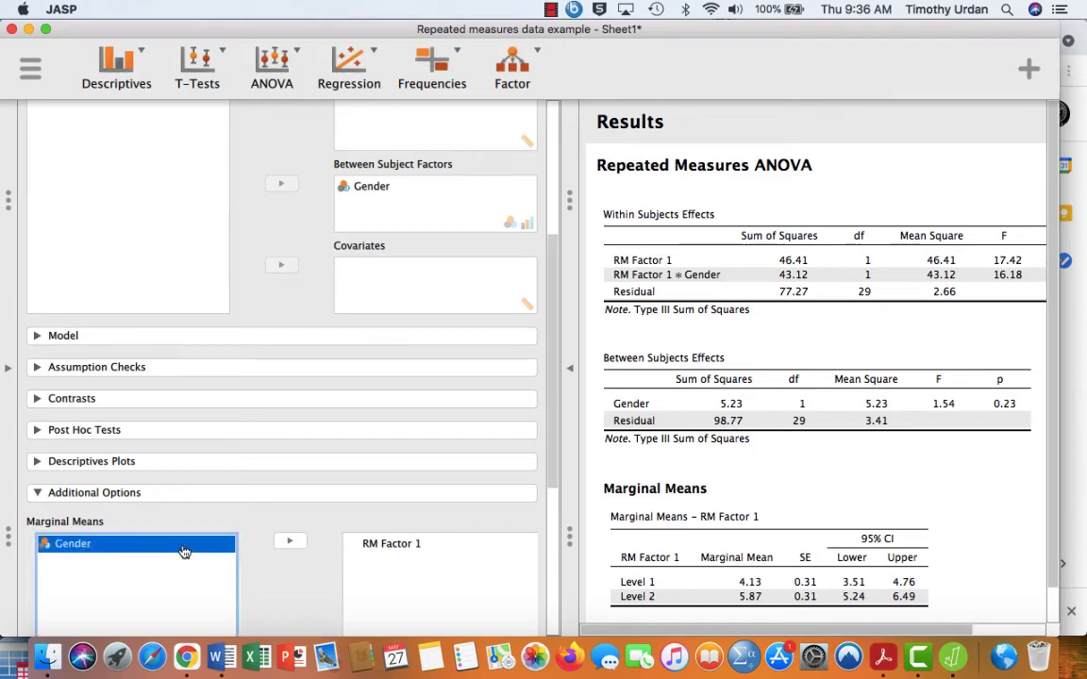
{"action": "left_click", "coordinate": [286, 543]}
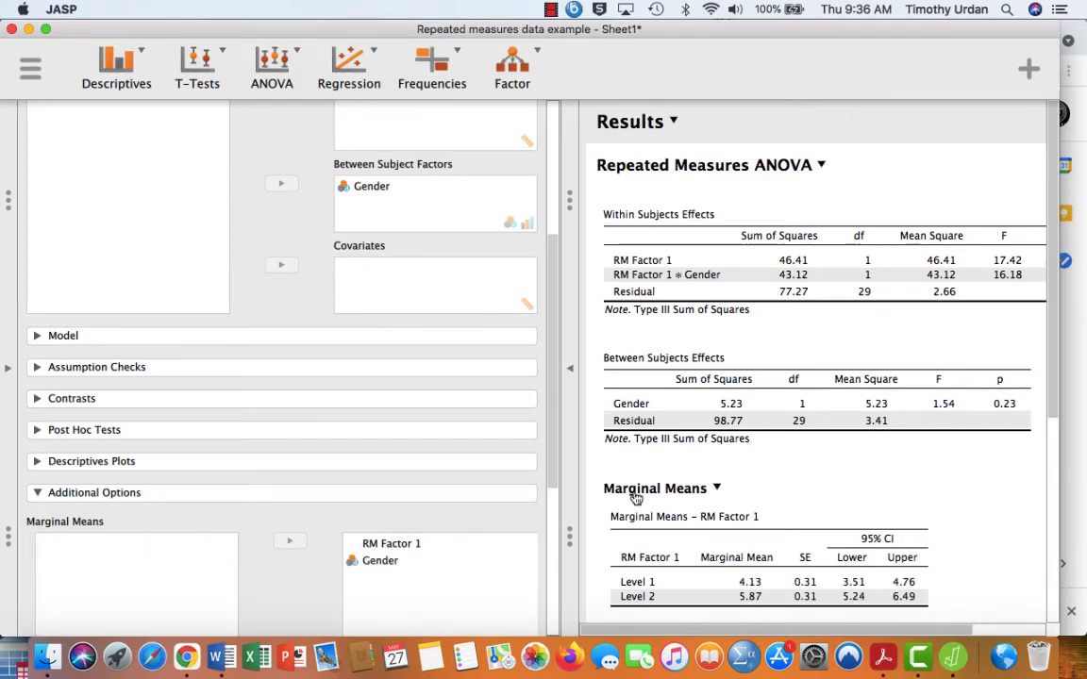
{"action": "scroll", "coordinate": [634, 497], "scroll_direction": "down", "scroll_amount": 2}
{"action": "scroll", "coordinate": [635, 497], "scroll_direction": "down", "scroll_amount": 4}
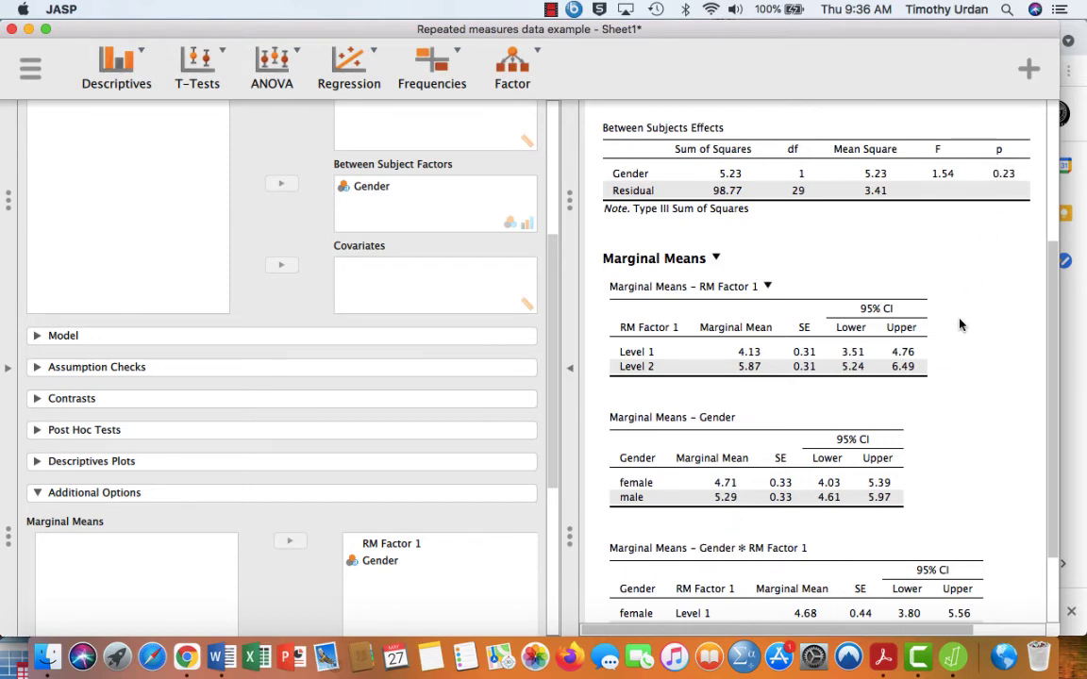
{"action": "scroll", "coordinate": [960, 325], "scroll_direction": "down", "scroll_amount": 3}
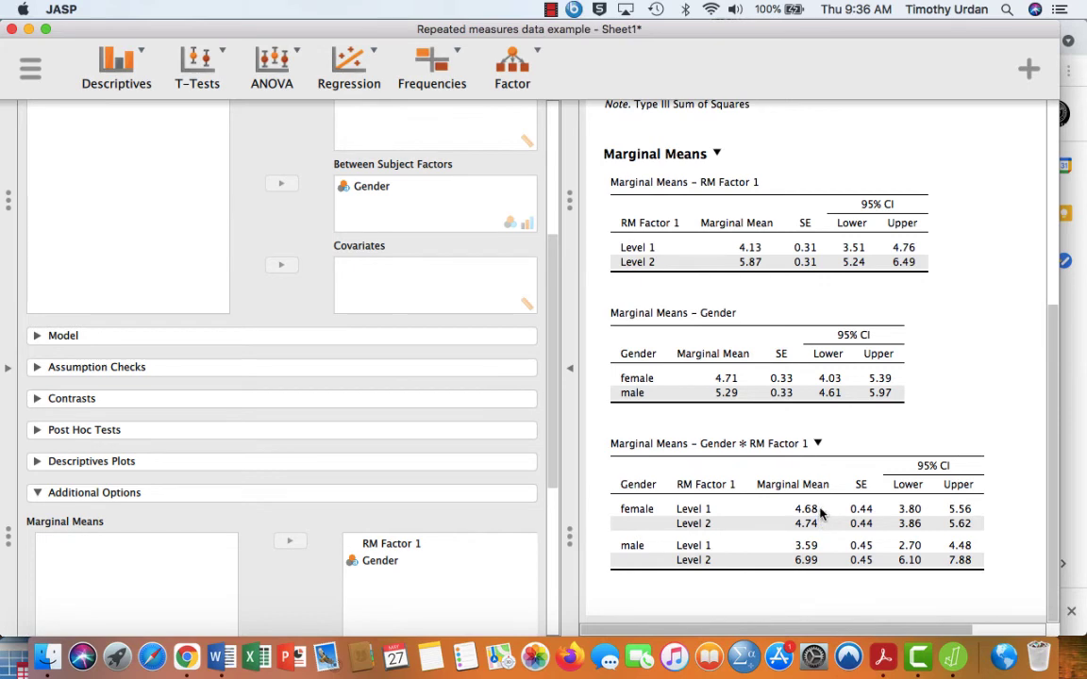
Create a descriptives plot with RM Factor 1 on the horizontal axis and Gender as separate lines, and show the results at full width.
{"action": "left_click", "coordinate": [40, 463]}
{"action": "left_click", "coordinate": [79, 514]}
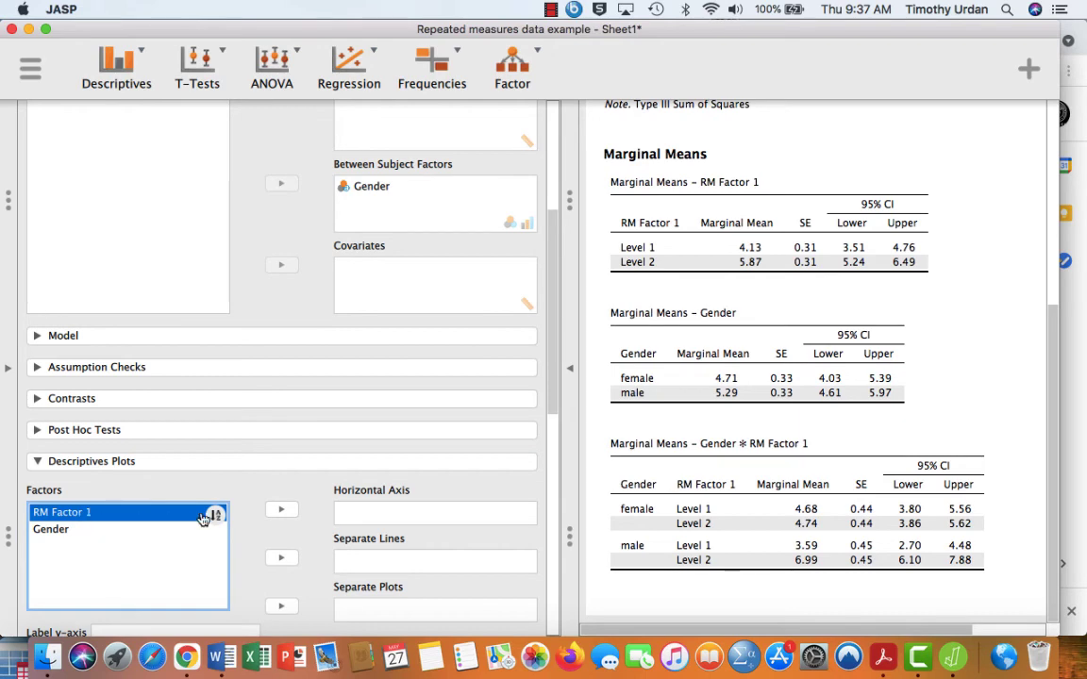
{"action": "left_click", "coordinate": [281, 510]}
{"action": "left_click", "coordinate": [212, 519]}
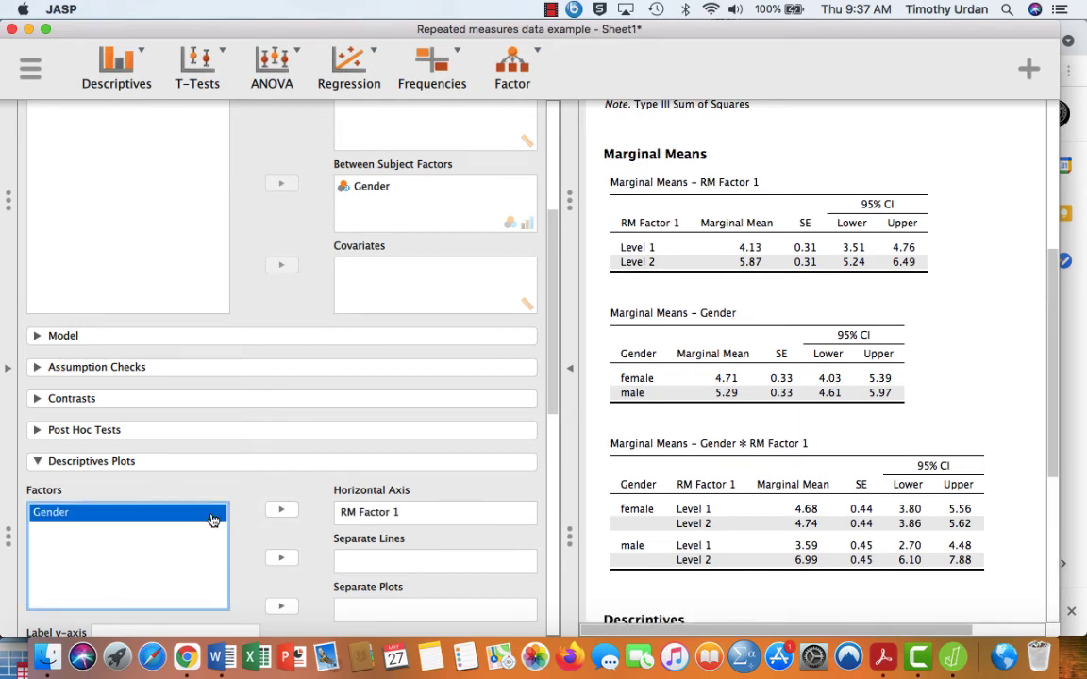
{"action": "left_click", "coordinate": [280, 558]}
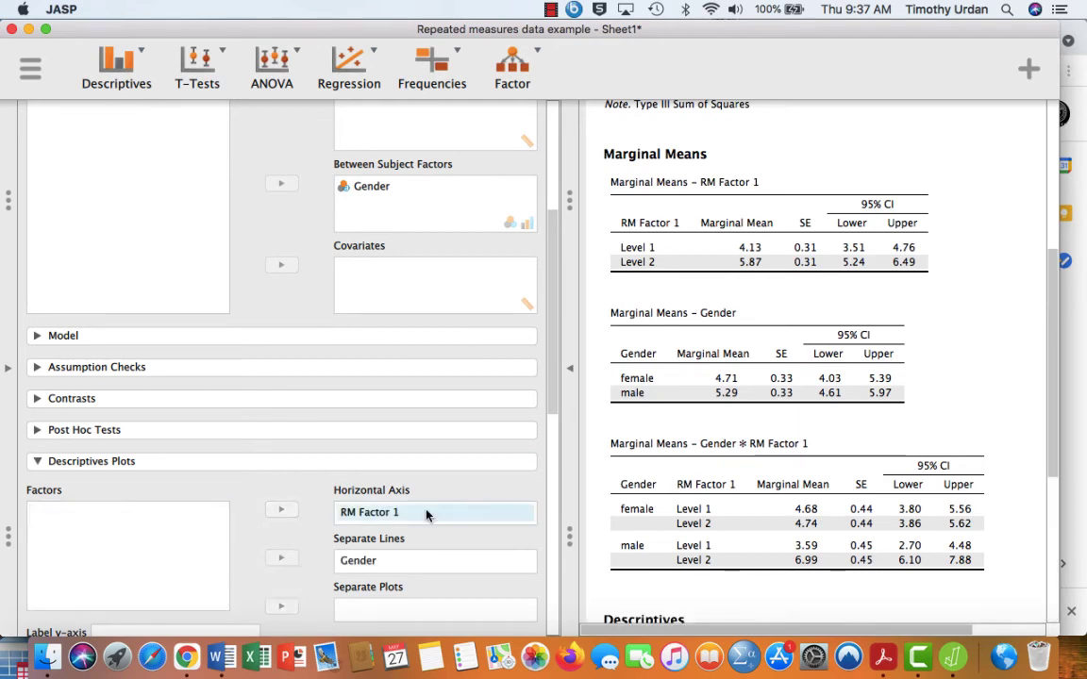
{"action": "left_click", "coordinate": [572, 372]}
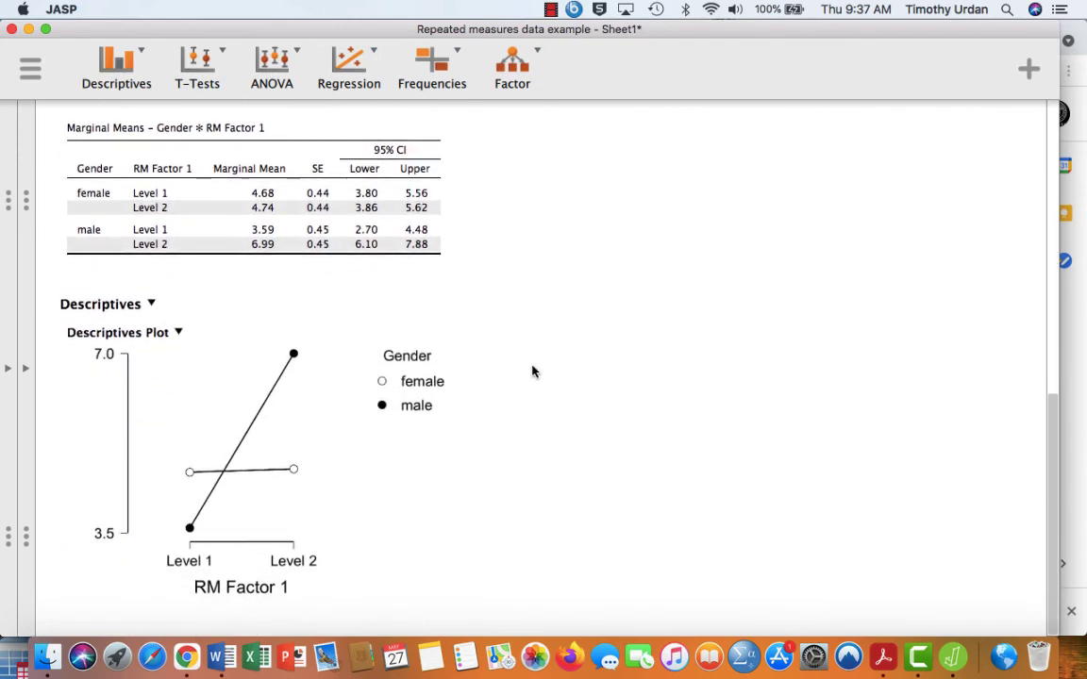